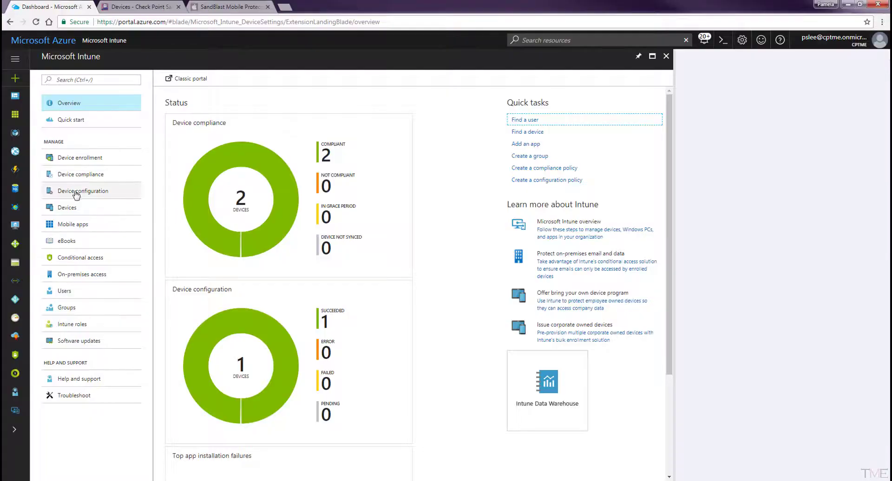
# Open Intune's All devices list to view the managed iOS and Android devices
pyautogui.click(65, 207)
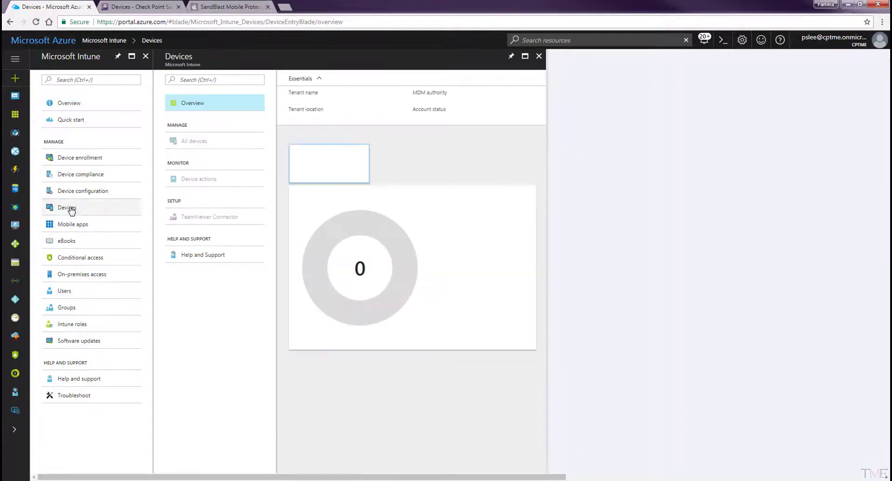
pyautogui.click(202, 142)
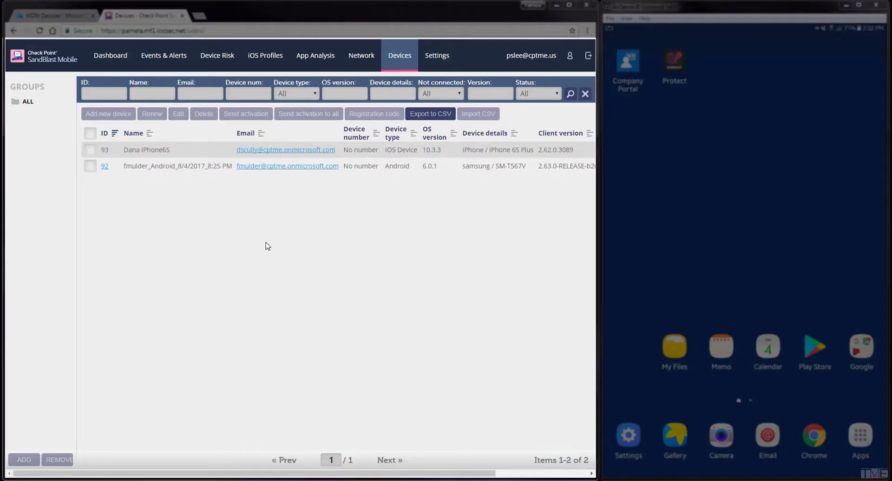
# Filter the App Analysis list by app name 'dropbox'
pyautogui.click(319, 57)
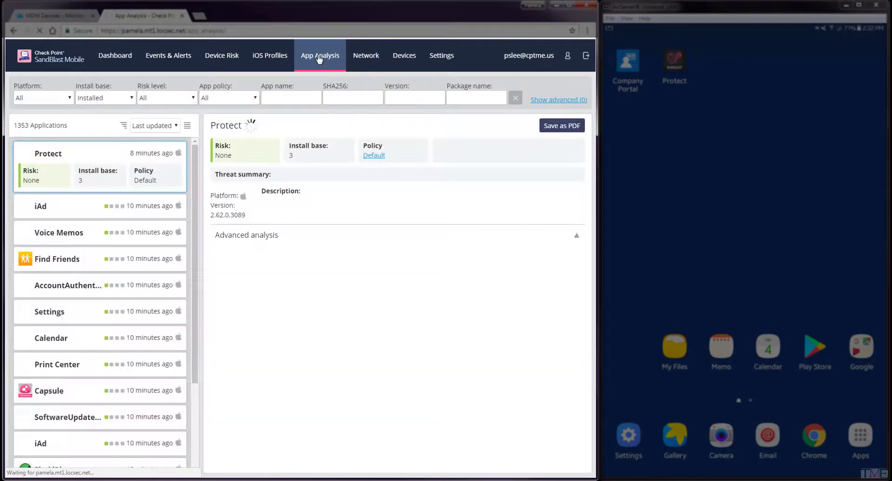
pyautogui.click(285, 98)
pyautogui.write('dropb')
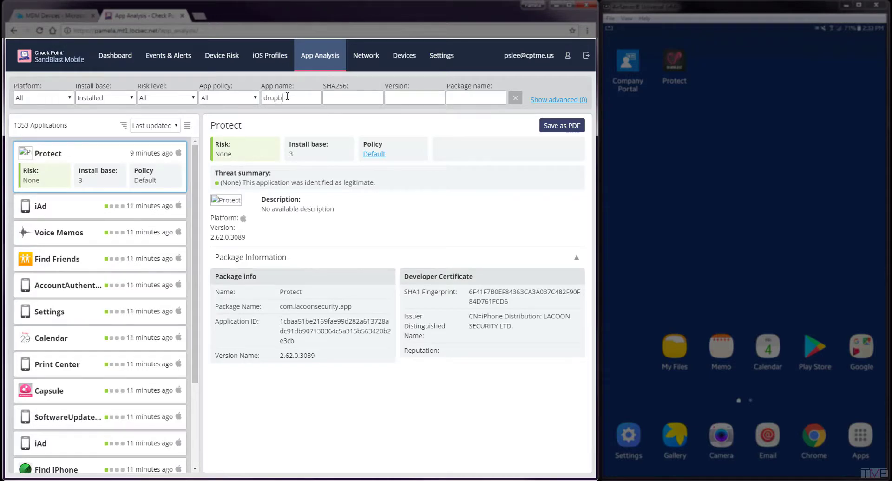
pyautogui.write('ox')
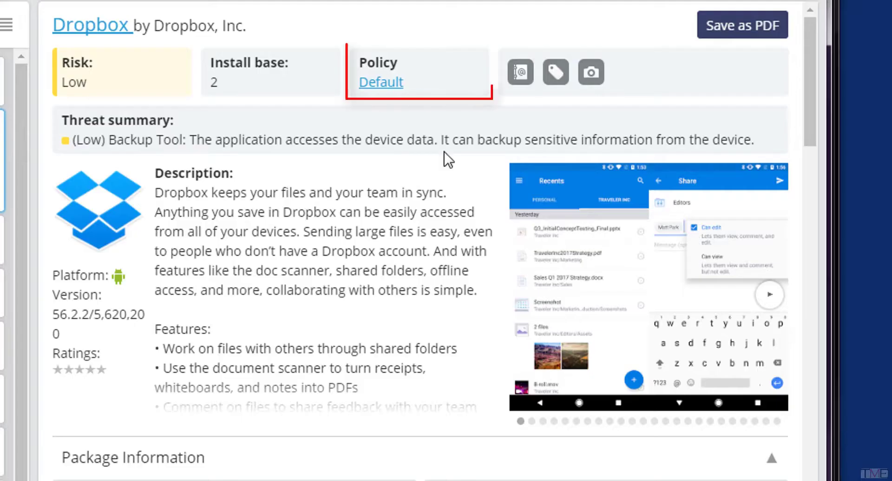
# Set the Android Dropbox app's policy to Black Listed with audit note 'test'
pyautogui.click(380, 81)
pyautogui.click(344, 321)
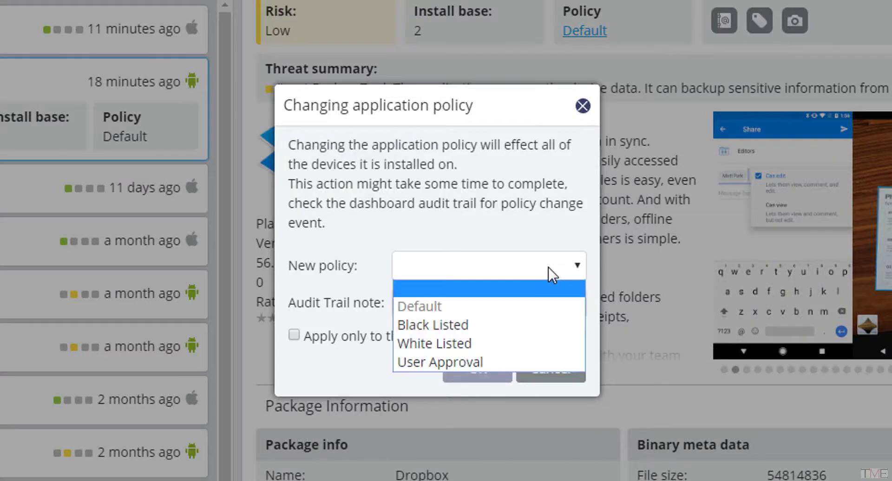
pyautogui.click(477, 325)
pyautogui.click(476, 305)
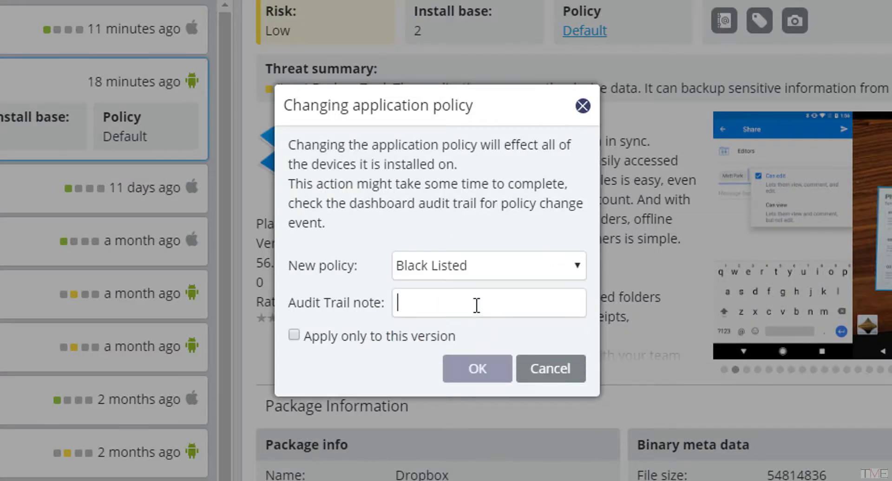
pyautogui.write('test')
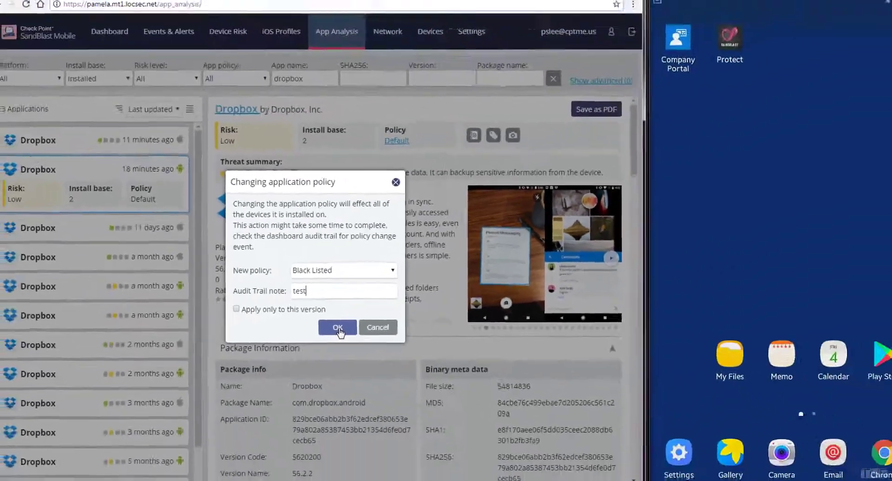
pyautogui.click(337, 327)
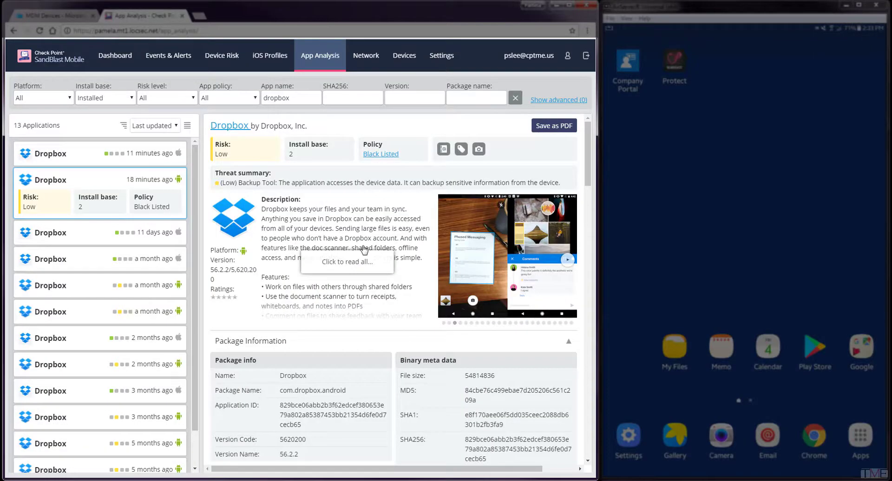
pyautogui.click(440, 56)
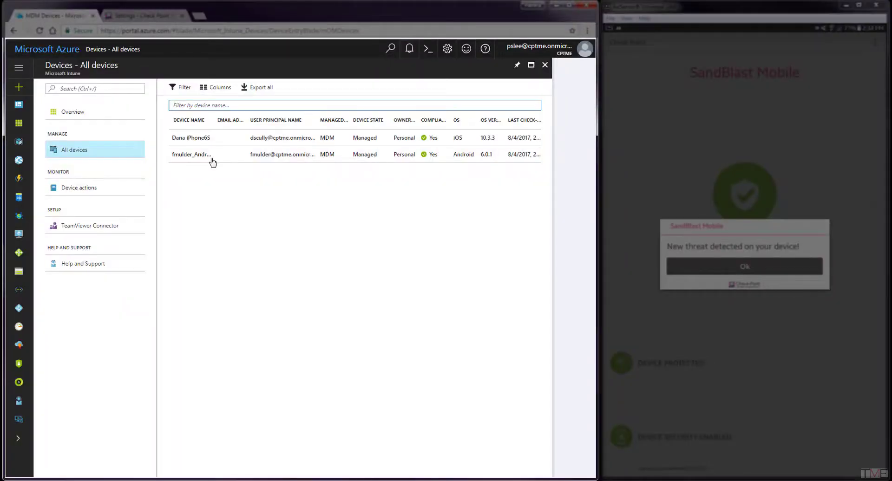
# Reload the Intune portal so the Android device shows as non-compliant
pyautogui.click(40, 31)
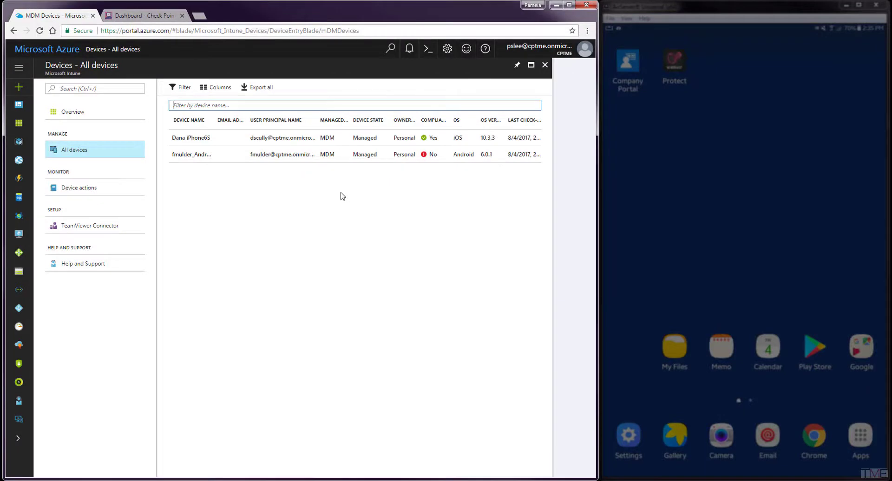
# In SandBlast Mobile, filter App Analysis by 'dropbox' and open the Android Dropbox app's details
pyautogui.click(153, 17)
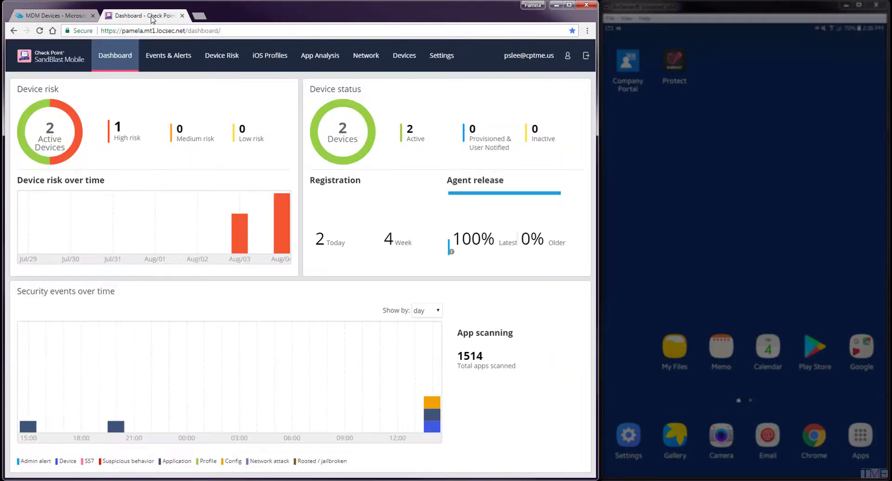
pyautogui.click(329, 57)
pyautogui.click(281, 101)
pyautogui.write('drop')
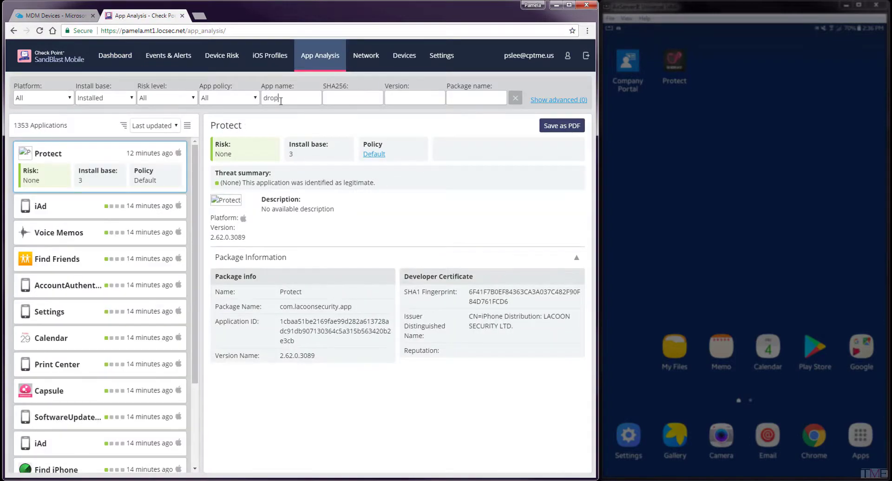
pyautogui.write('box')
pyautogui.click(142, 206)
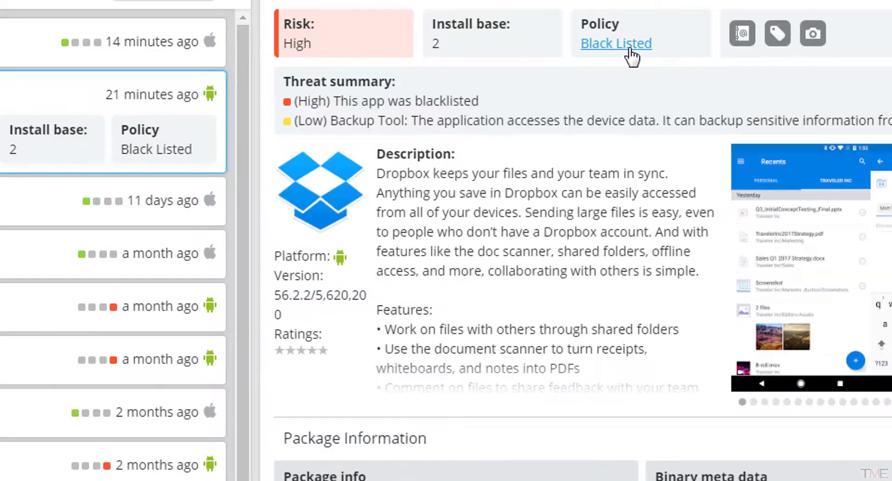
# Change the Dropbox app's policy back to Default with audit note 'end test'
pyautogui.click(630, 55)
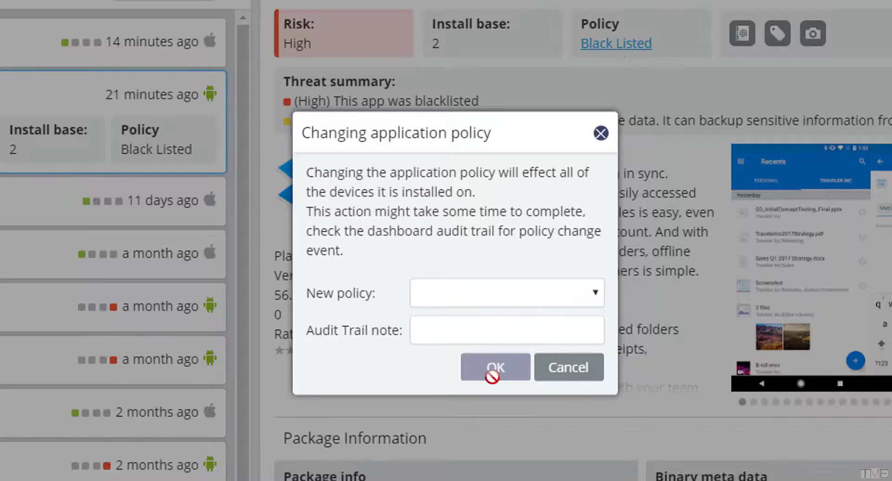
pyautogui.click(596, 292)
pyautogui.click(472, 334)
pyautogui.click(472, 330)
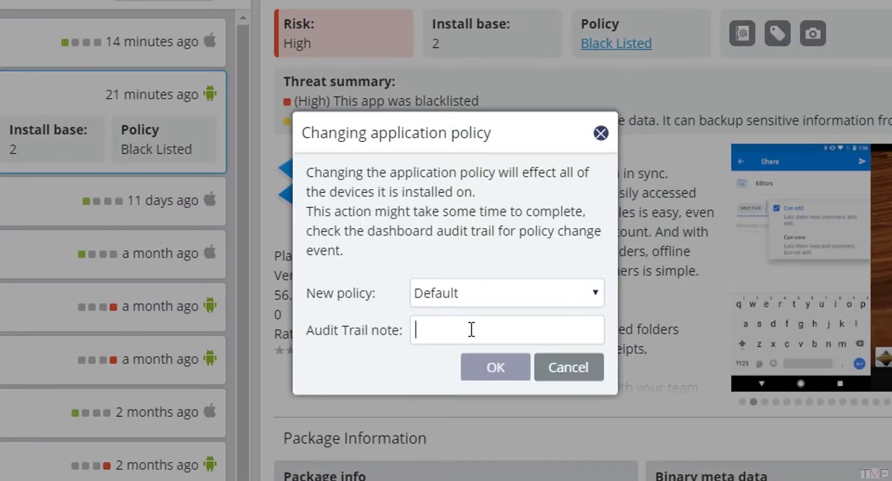
pyautogui.write('end test')
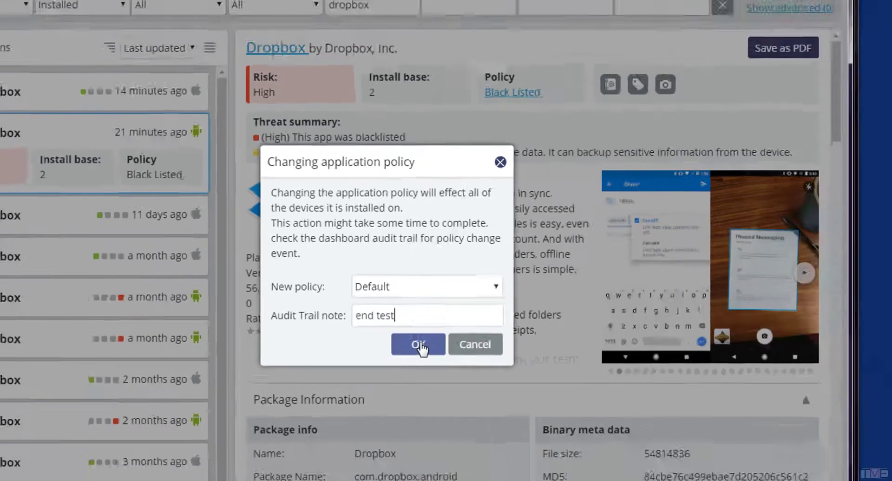
pyautogui.click(496, 367)
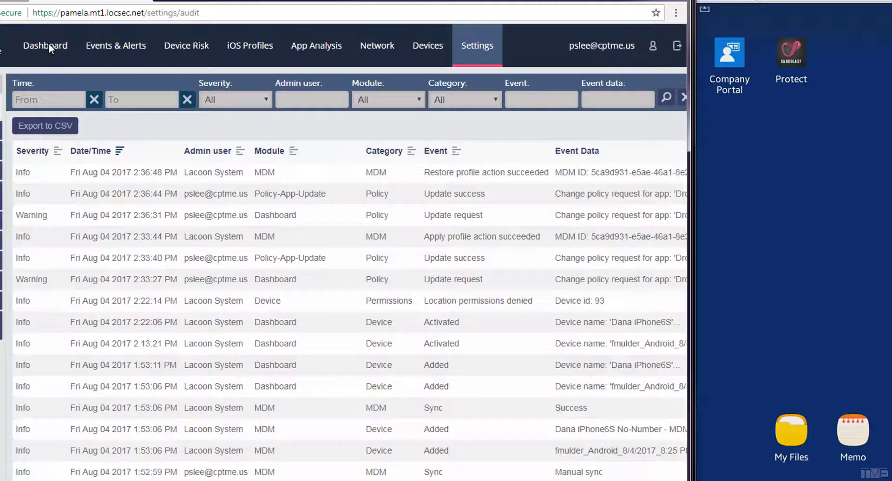
# Check the SandBlast dashboard, then reload Intune to confirm the Android device is compliant again
pyautogui.click(121, 58)
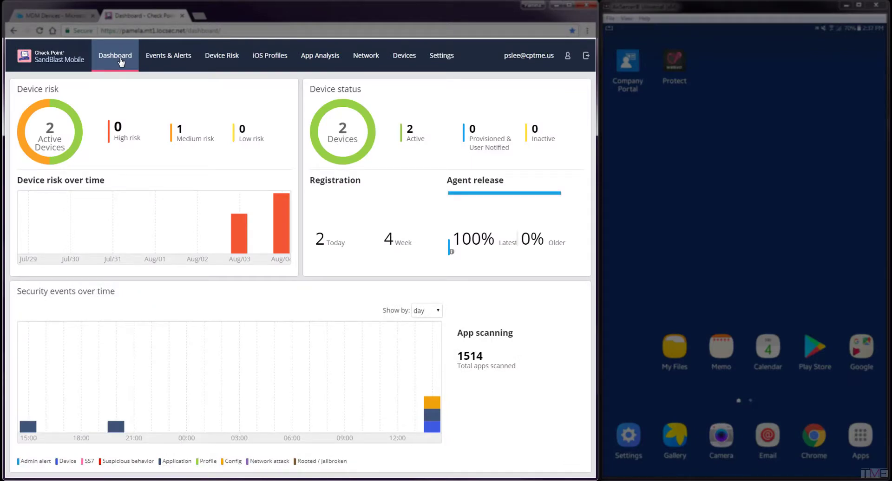
pyautogui.click(67, 17)
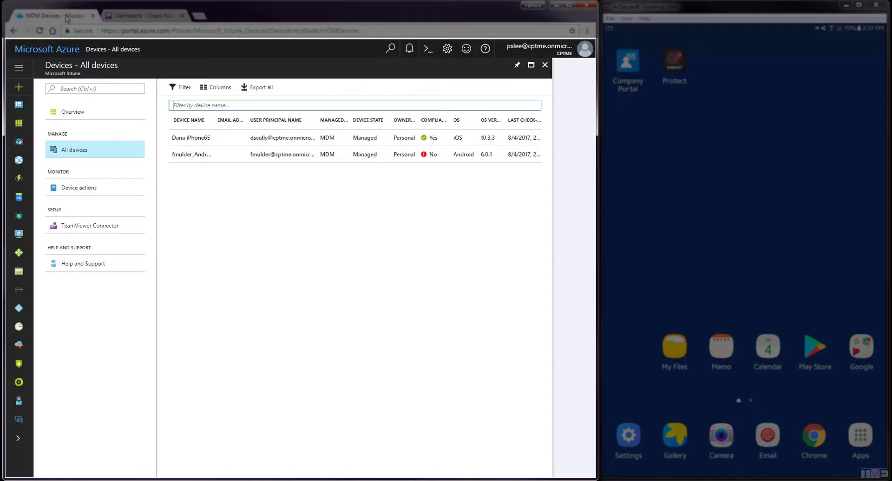
pyautogui.click(39, 31)
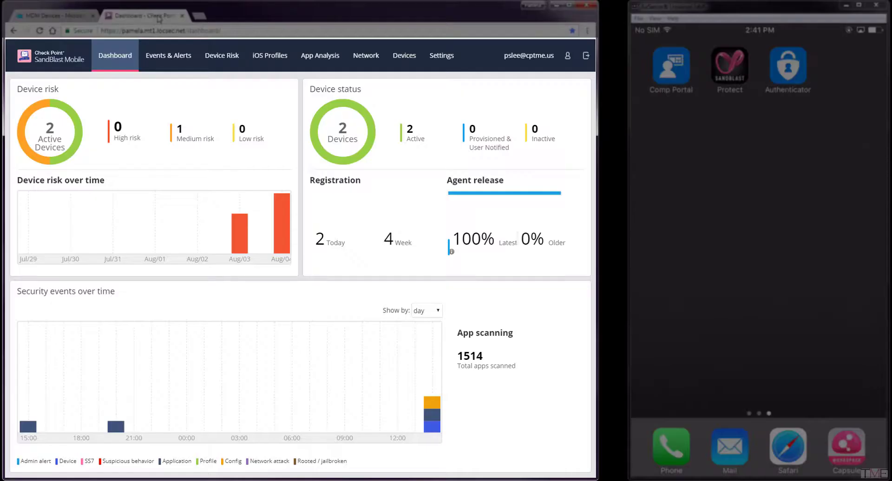
# Filter the App Analysis list by app name 'dropbox'
pyautogui.click(328, 59)
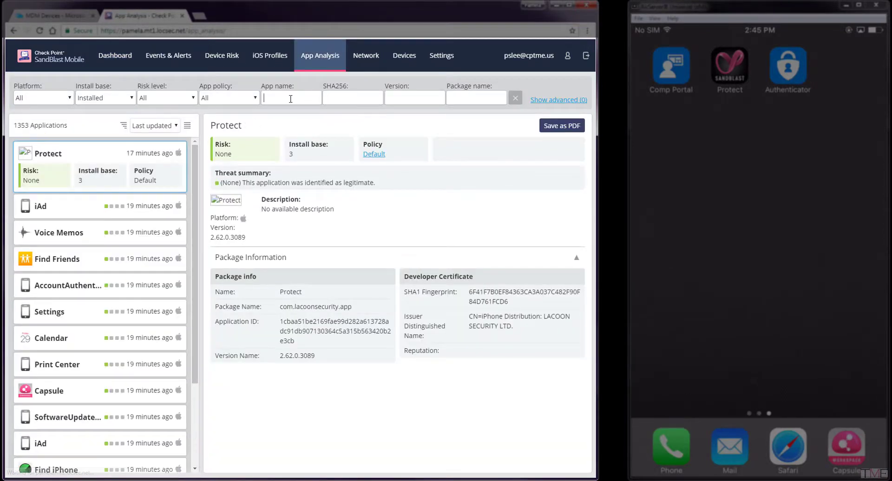
pyautogui.click(308, 98)
pyautogui.write('dropbox')
pyautogui.press('Return')
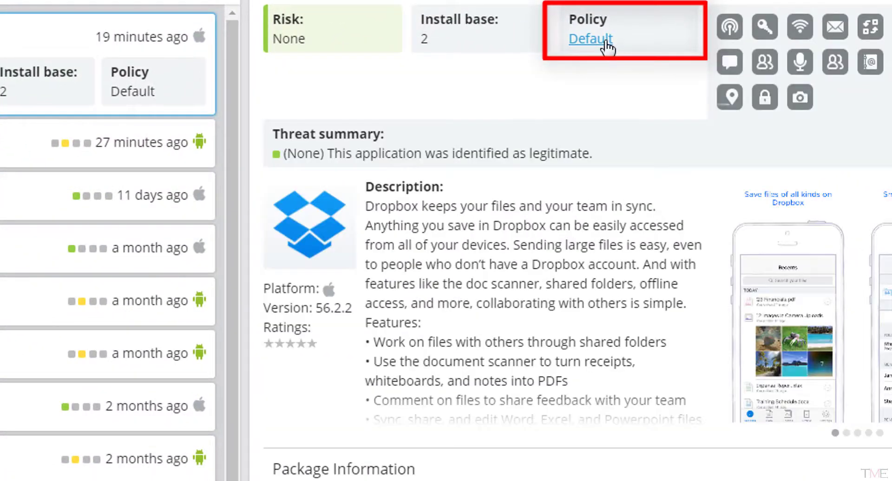
# Set the iOS Dropbox app's policy to Black Listed with audit note 'test', then view the audit trail
pyautogui.click(605, 43)
pyautogui.click(530, 272)
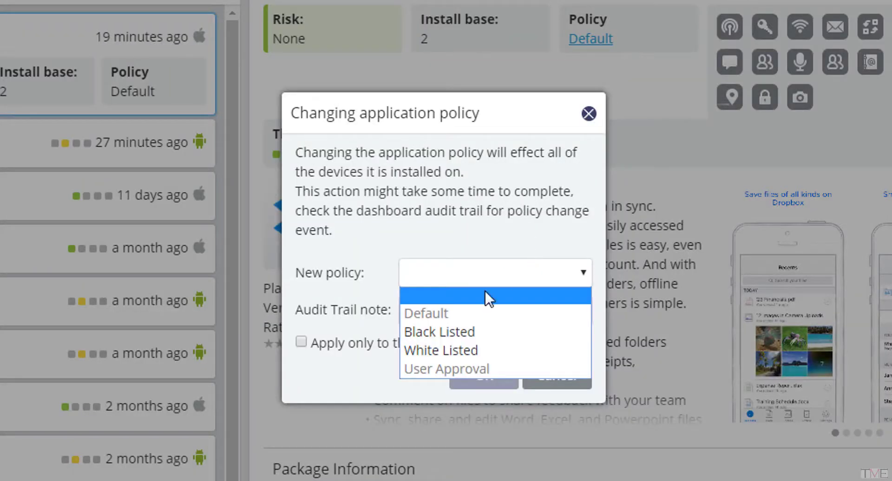
pyautogui.click(469, 331)
pyautogui.click(470, 313)
pyautogui.write('test')
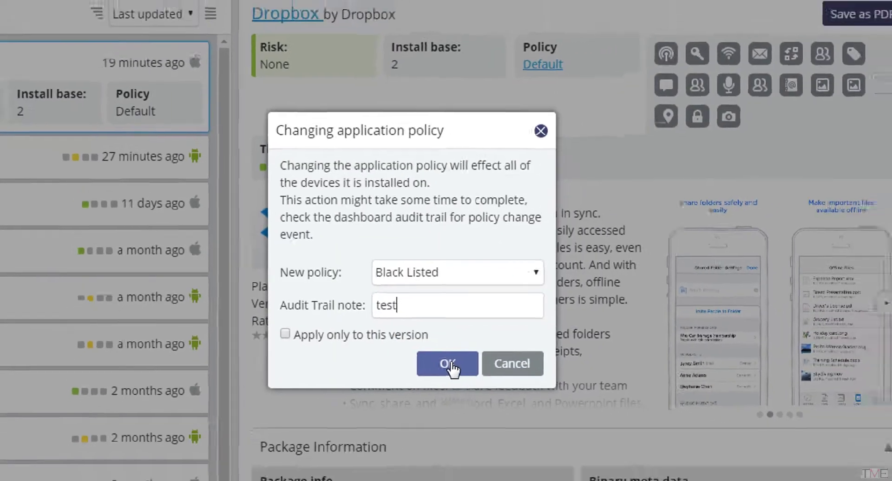
pyautogui.click(448, 365)
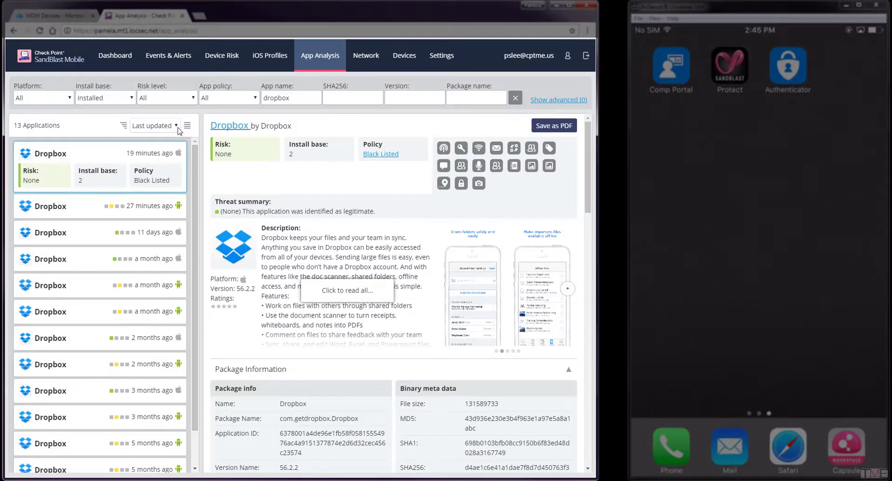
pyautogui.click(444, 57)
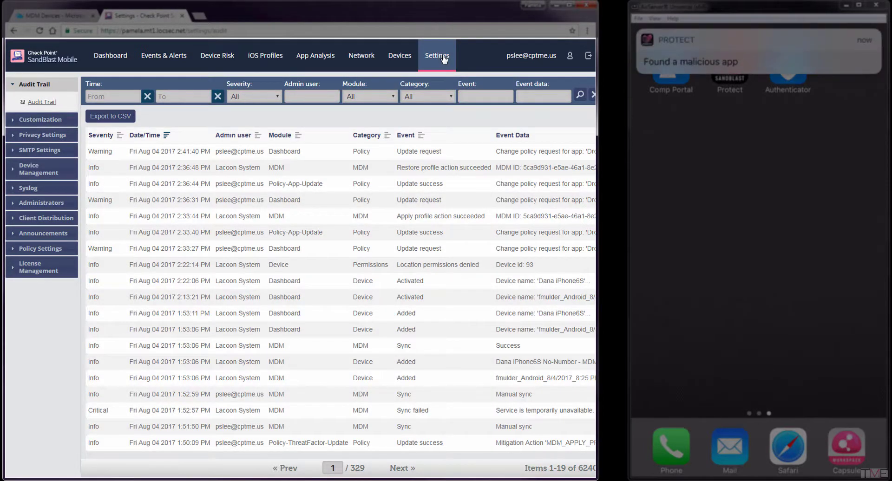
# Refresh the audit trail and read the newest 'Apply profile action succeeded' event details
pyautogui.click(40, 31)
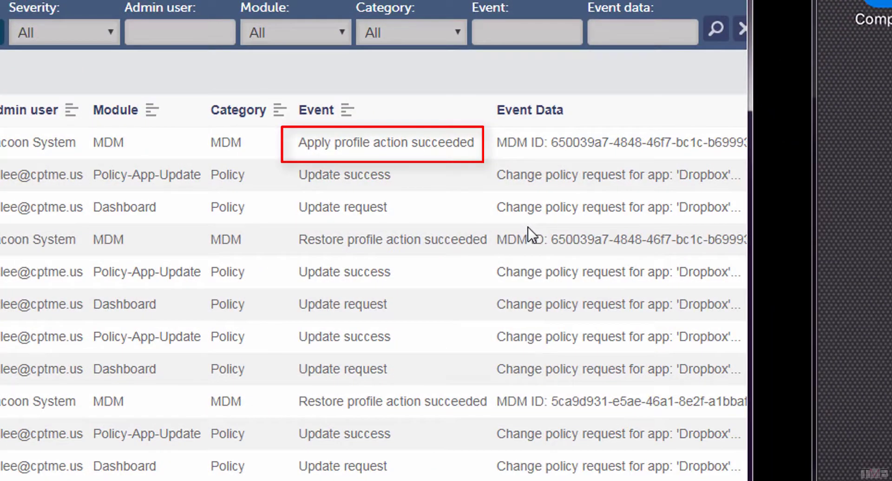
pyautogui.moveTo(509, 151)
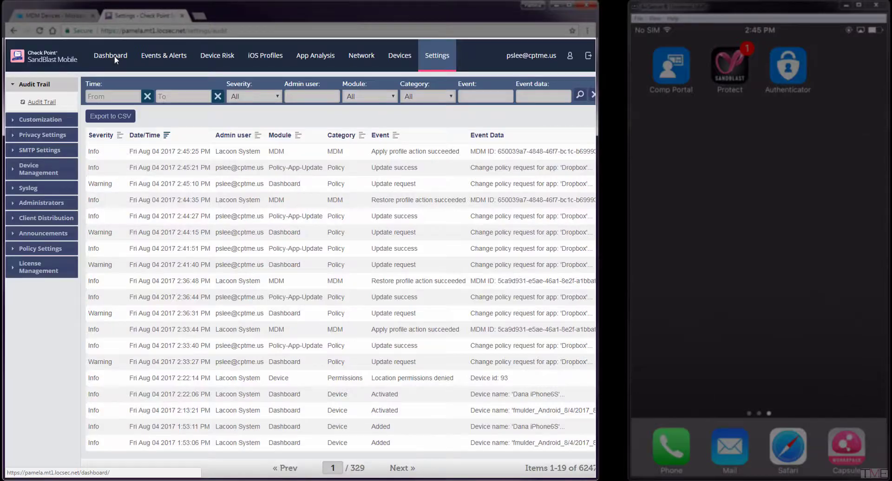
# View the SandBlast dashboard showing one high-risk device, then go to Intune's All devices list
pyautogui.click(114, 56)
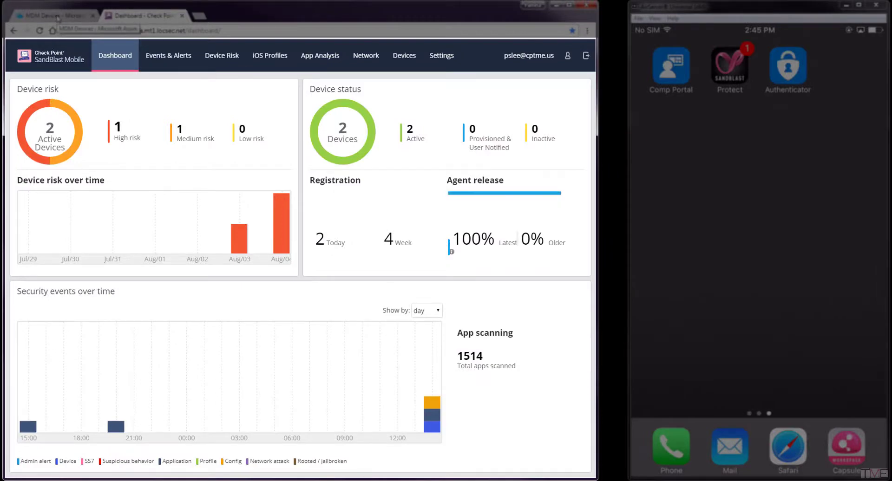
pyautogui.click(57, 15)
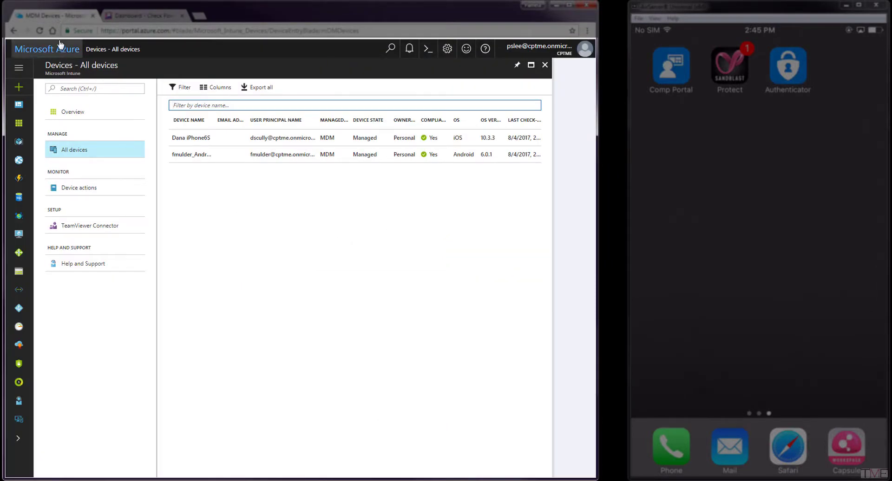
# Reload the Intune device list so the iOS device shows as non-compliant
pyautogui.click(40, 30)
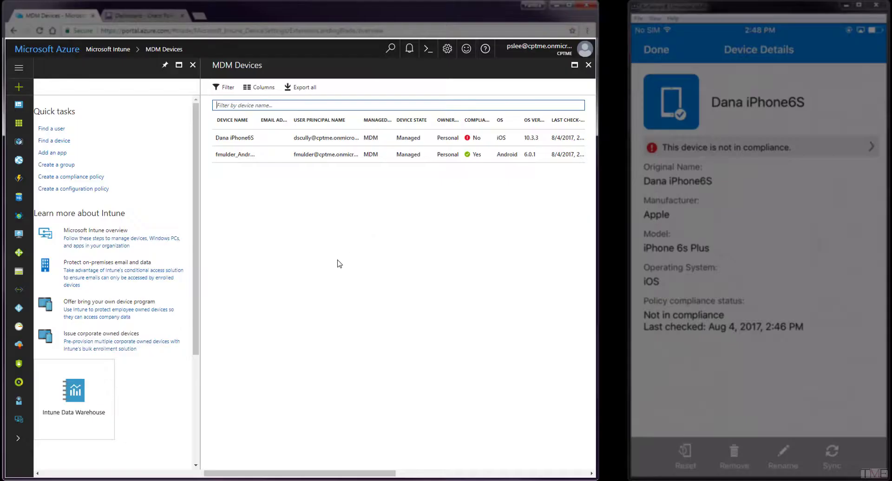
# Back in SandBlast Mobile, filter App Analysis to the 'dropbox' app
pyautogui.hotkey('ctrl', 'Tab')
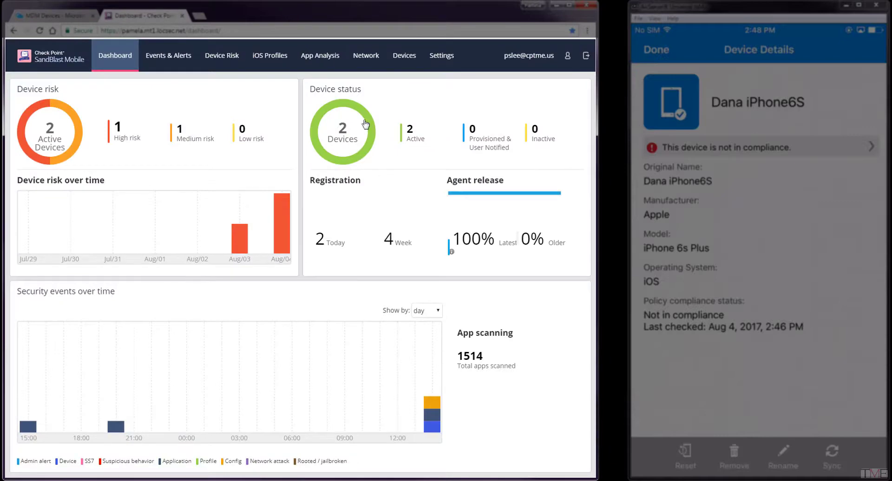
pyautogui.click(320, 56)
pyautogui.click(278, 97)
pyautogui.write('dropbox')
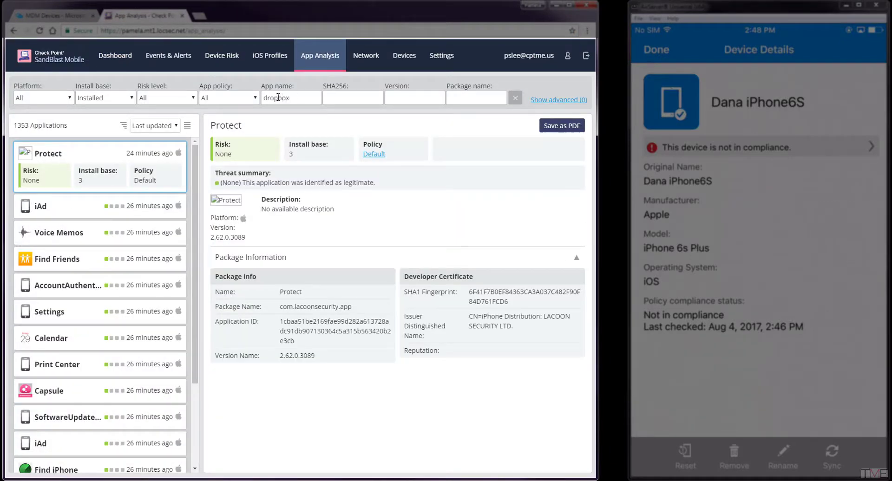
pyautogui.press('Return')
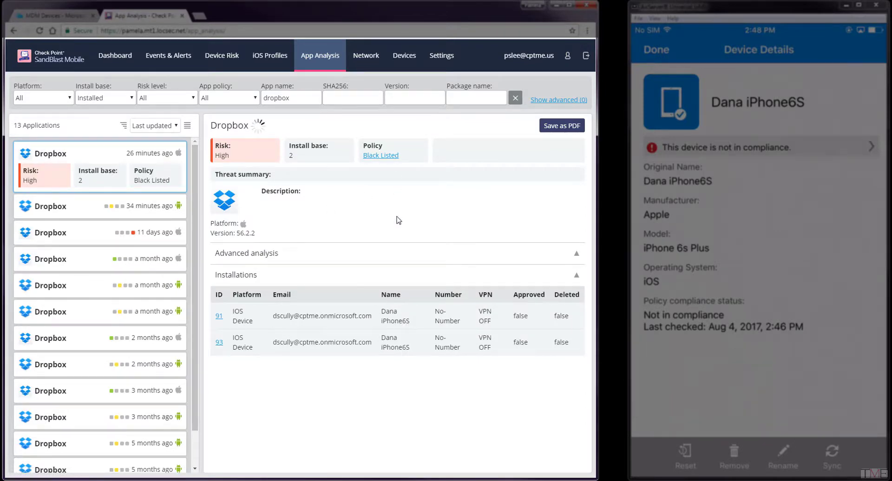
# Restore the iOS Dropbox app's policy to Default with audit note 'end test', then view the audit trail
pyautogui.click(381, 158)
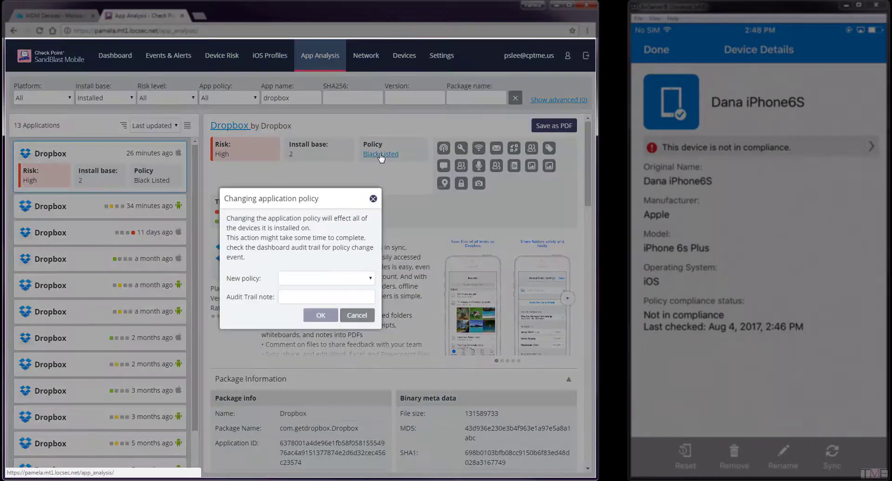
pyautogui.click(351, 278)
pyautogui.click(319, 298)
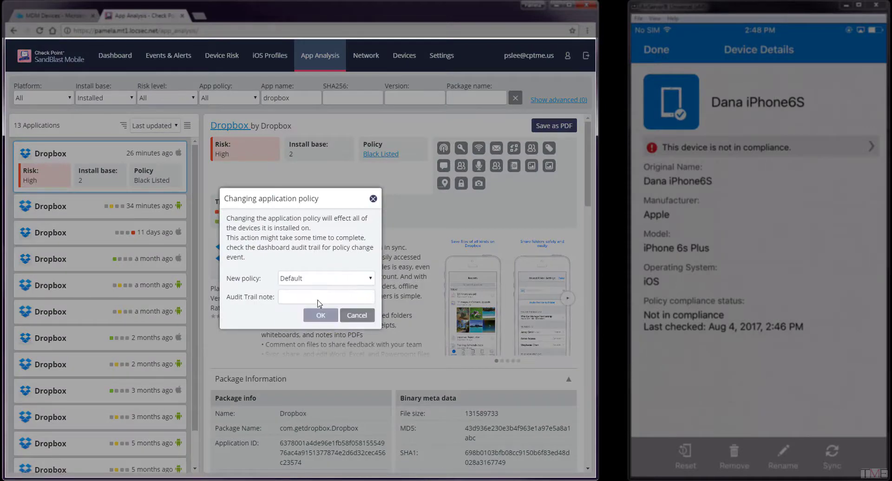
pyautogui.click(317, 296)
pyautogui.write('end test')
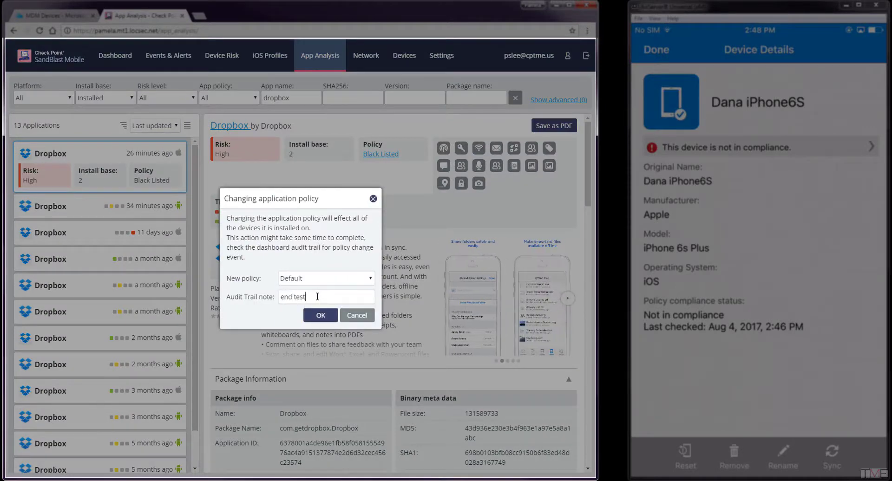
pyautogui.click(325, 318)
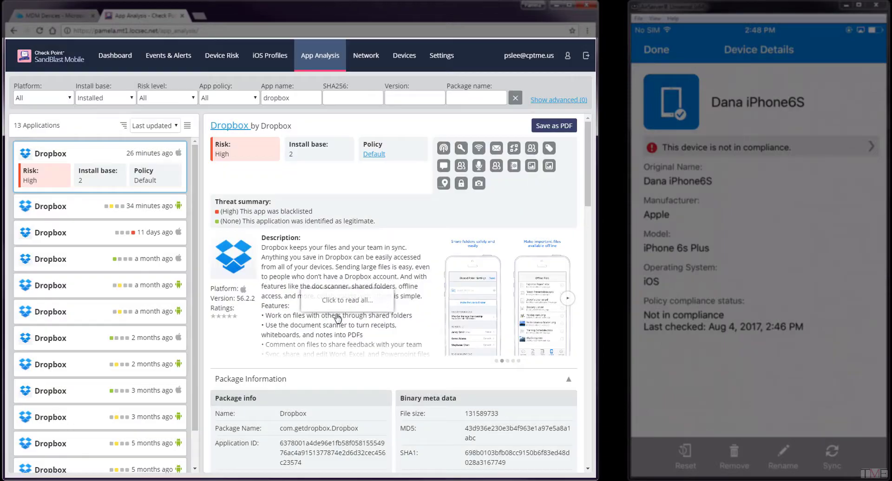
pyautogui.click(442, 57)
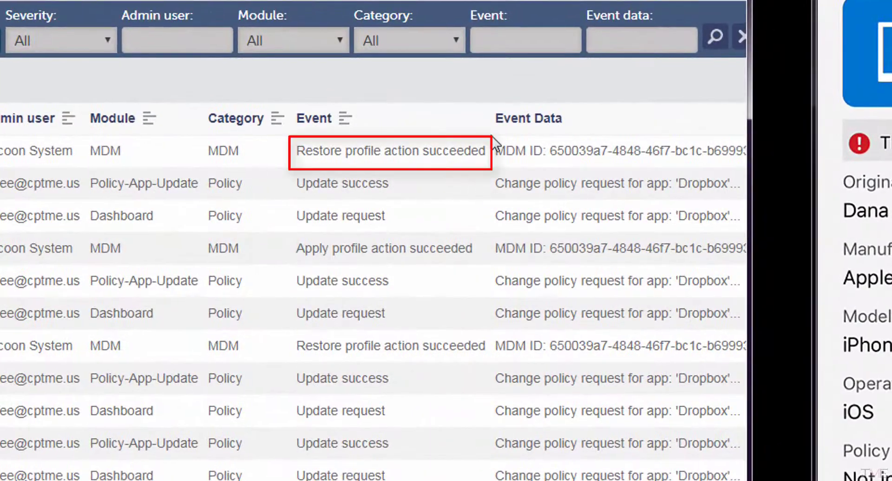
# Confirm zero high-risk devices on the SandBlast dashboard, then reload the Intune All devices list
pyautogui.moveTo(486, 152)
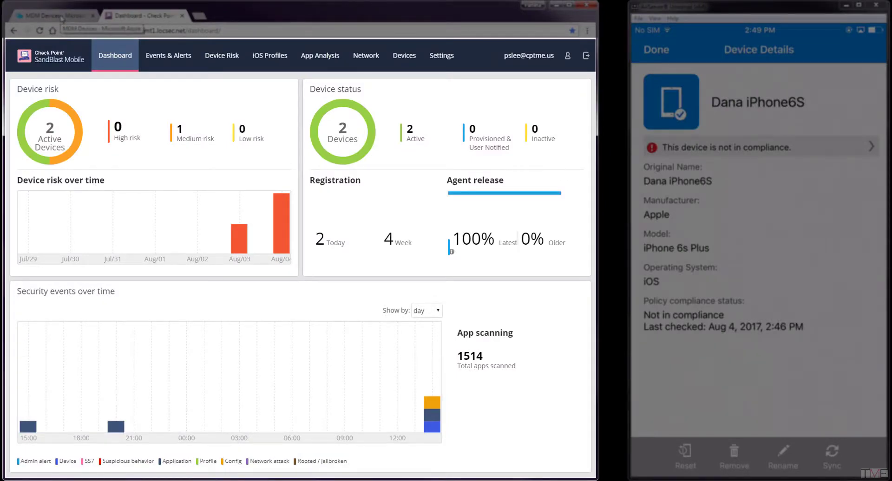
pyautogui.click(62, 18)
pyautogui.click(69, 49)
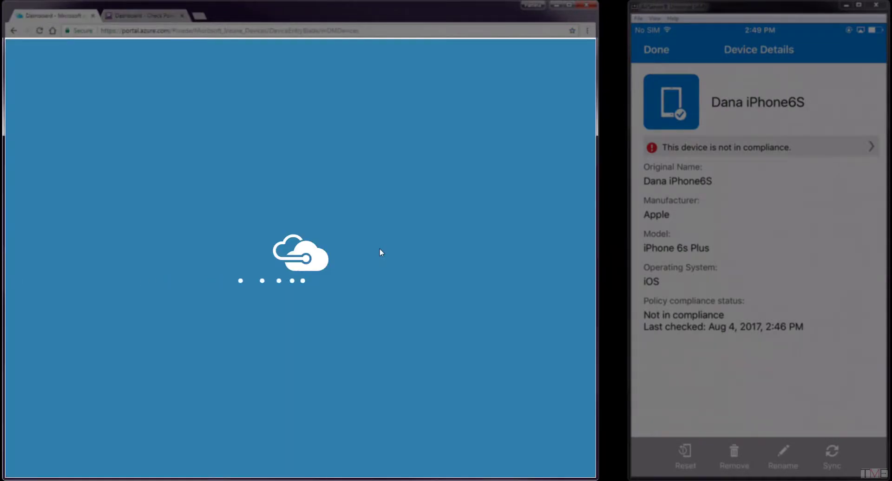